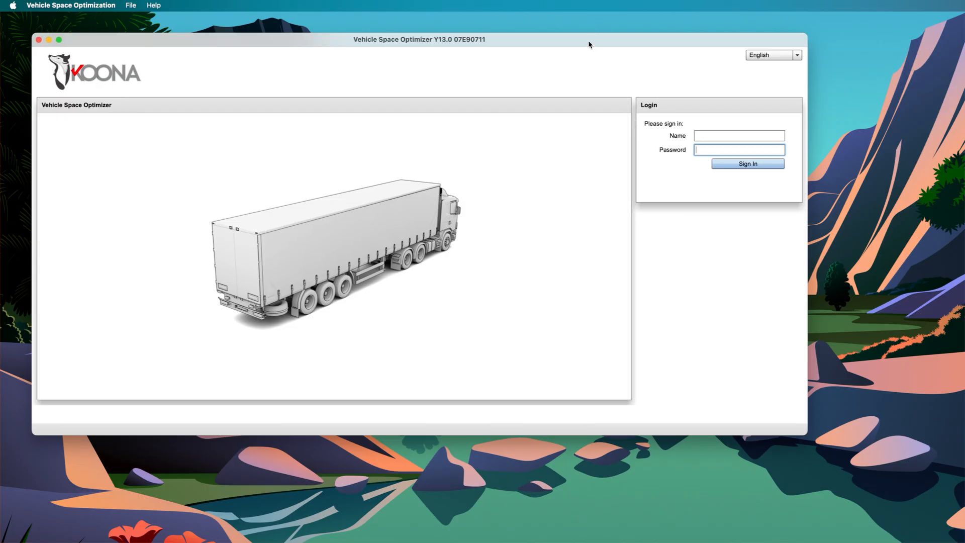
Enlarge the application window and sign in with the account's user name and password
drag(588, 43, 583, 41)
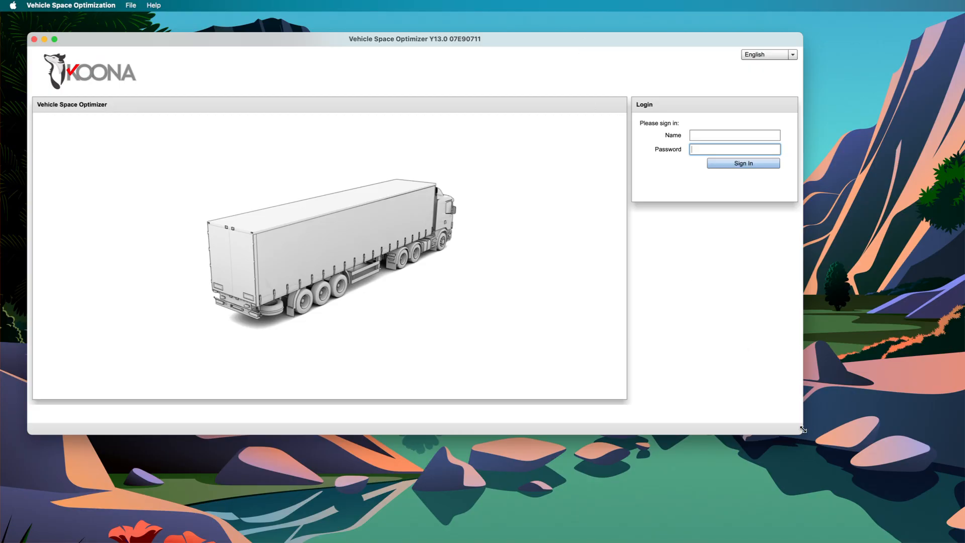
drag(801, 434, 830, 489)
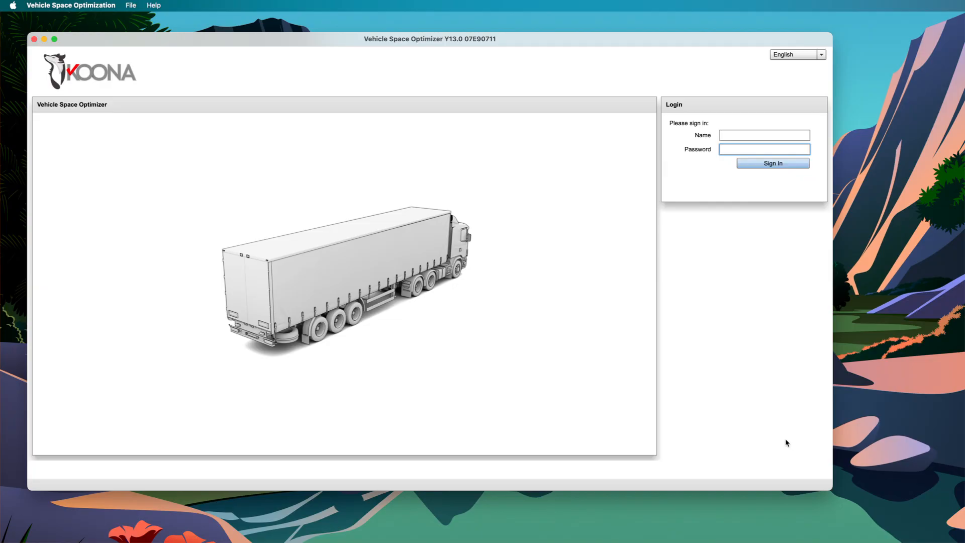
click(737, 133)
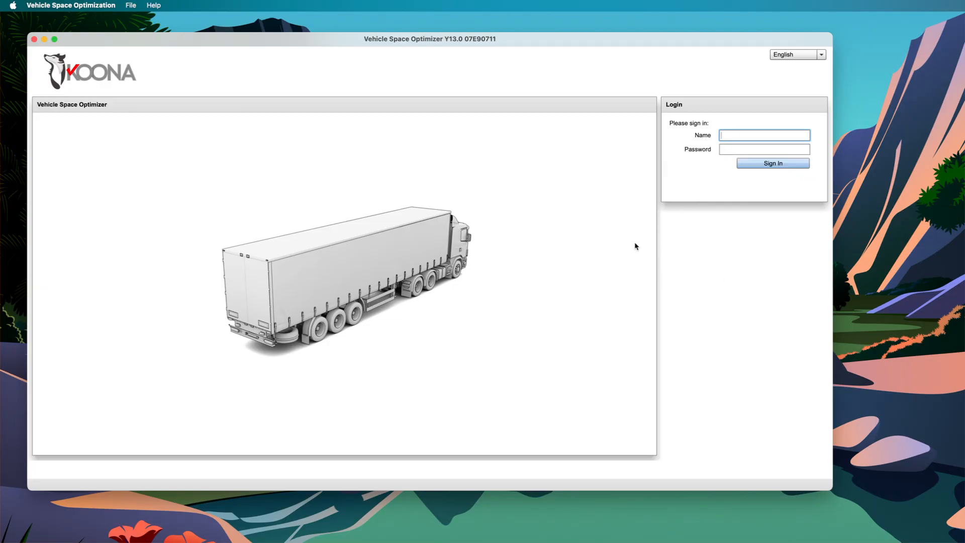
key(Tab)
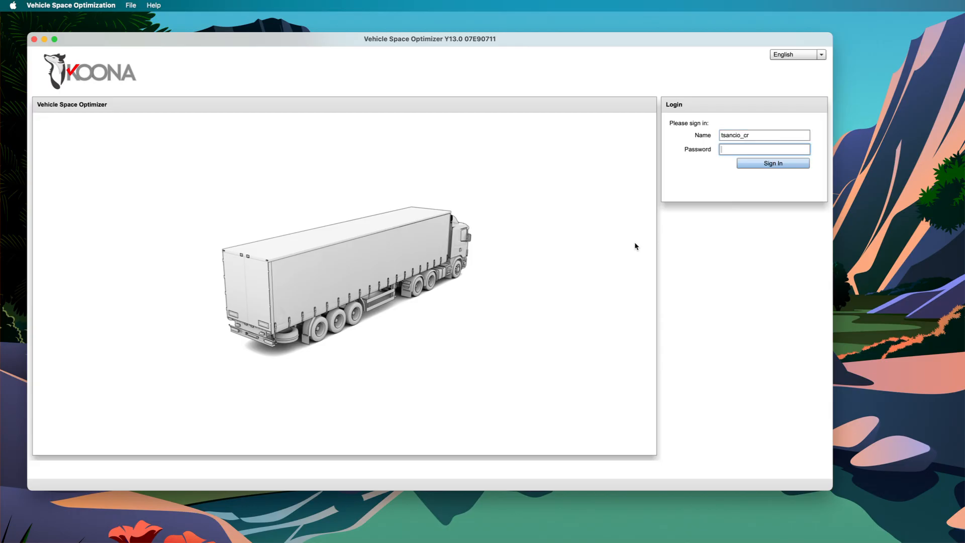
key(Return)
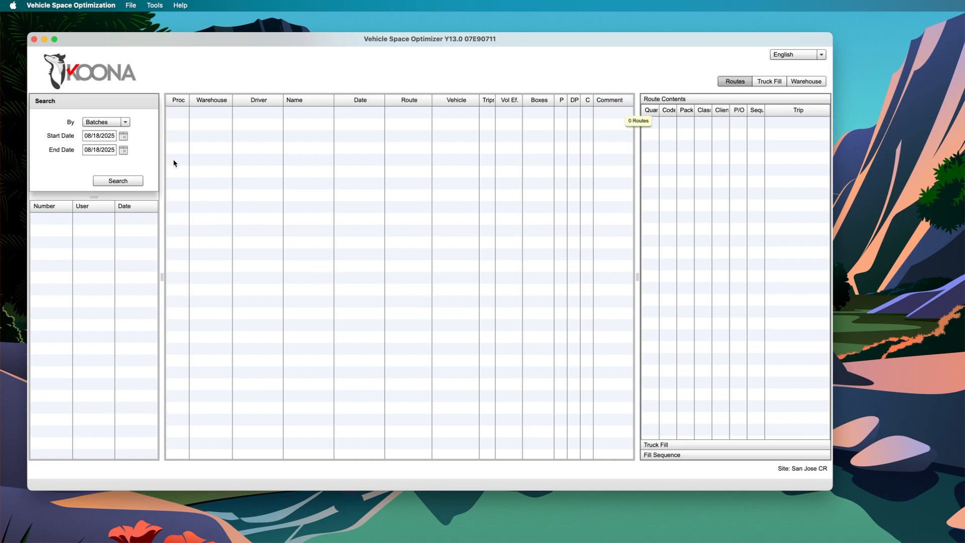
Load a route batch from disk using the file "batch 66743 input.csv" in the Florida Debugging folder
click(132, 5)
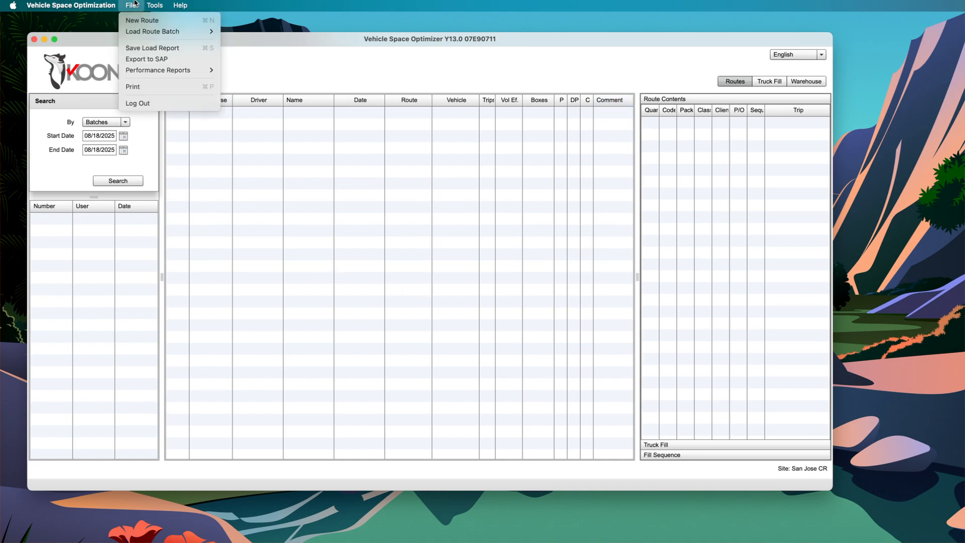
mouse_move(166, 31)
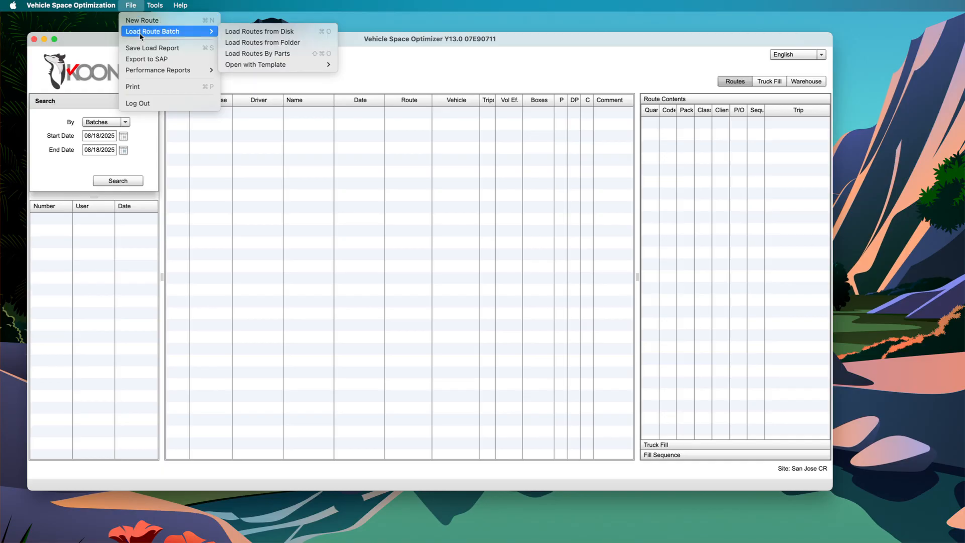
click(260, 33)
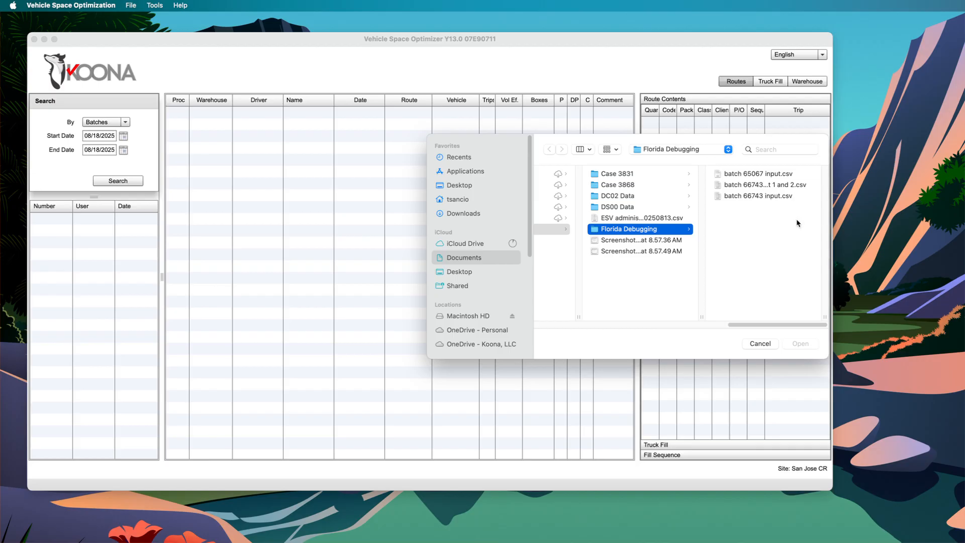
click(737, 198)
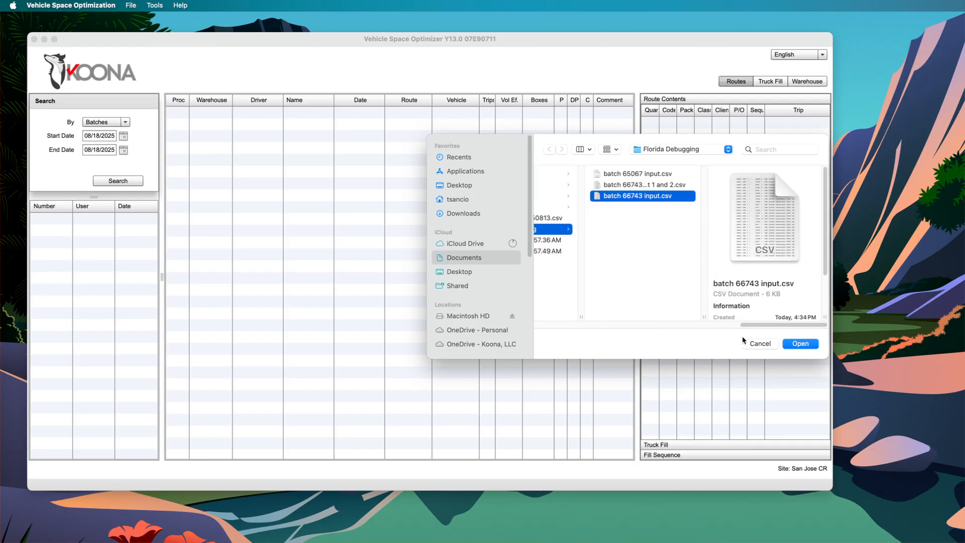
click(799, 344)
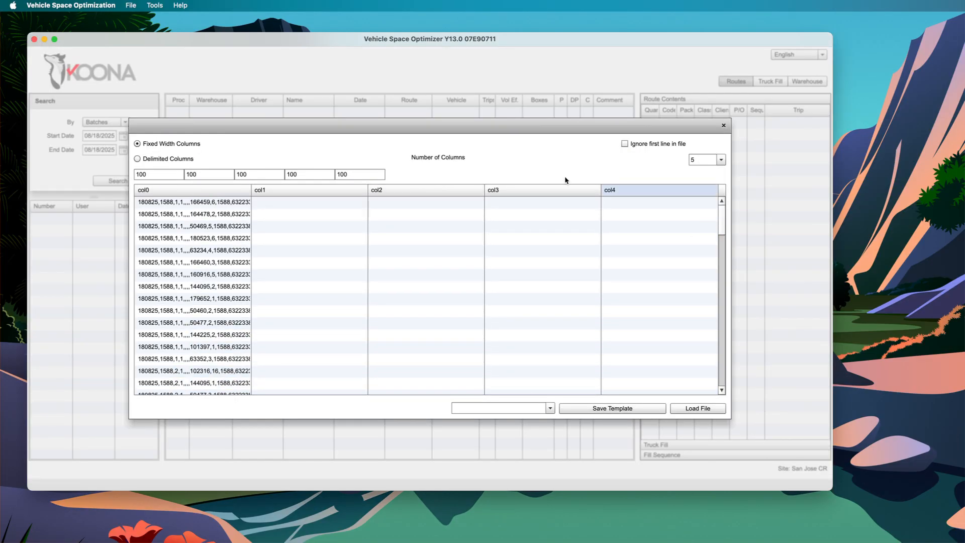
Apply the ABI_PANAMA template to the imported data and load the file as a route batch
click(555, 410)
scroll(538, 447, down, 2)
click(508, 463)
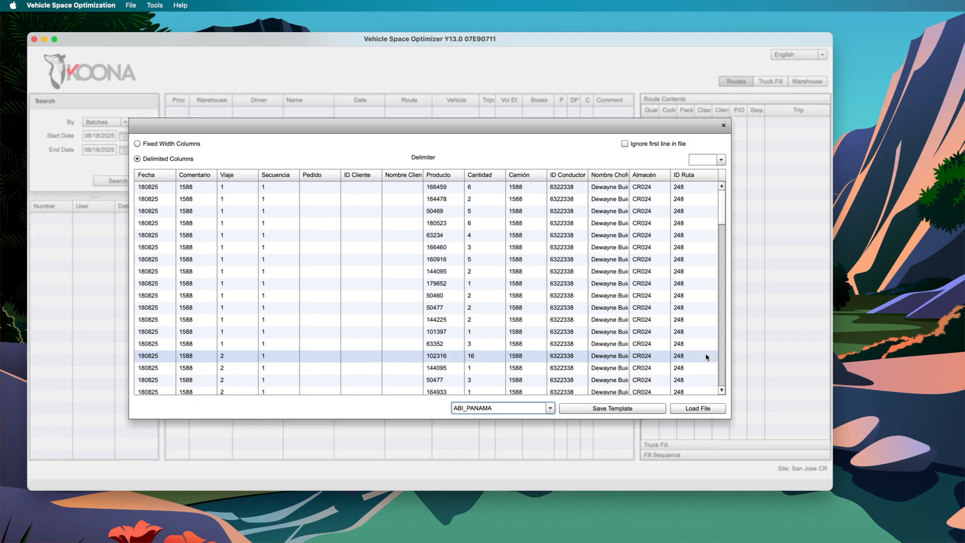
click(694, 408)
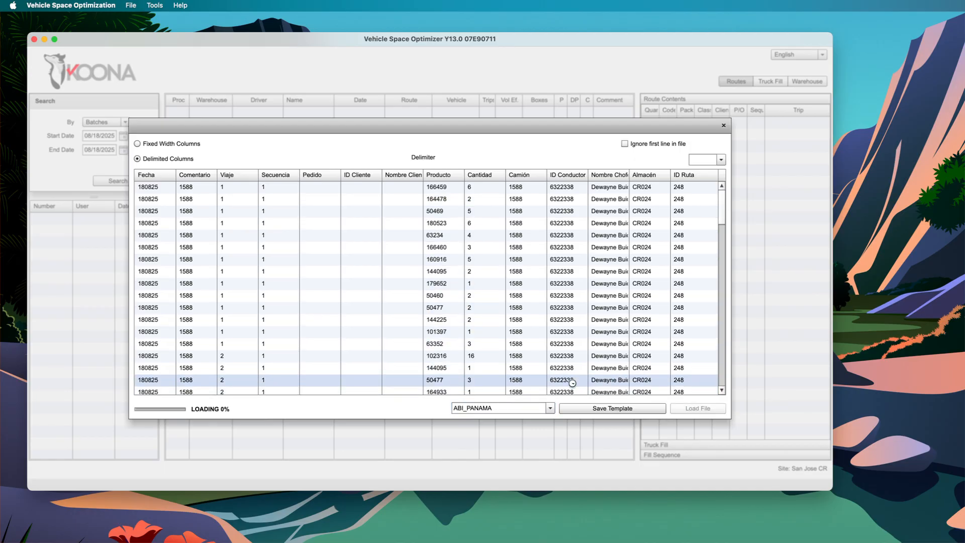
scroll(478, 285, down, 5)
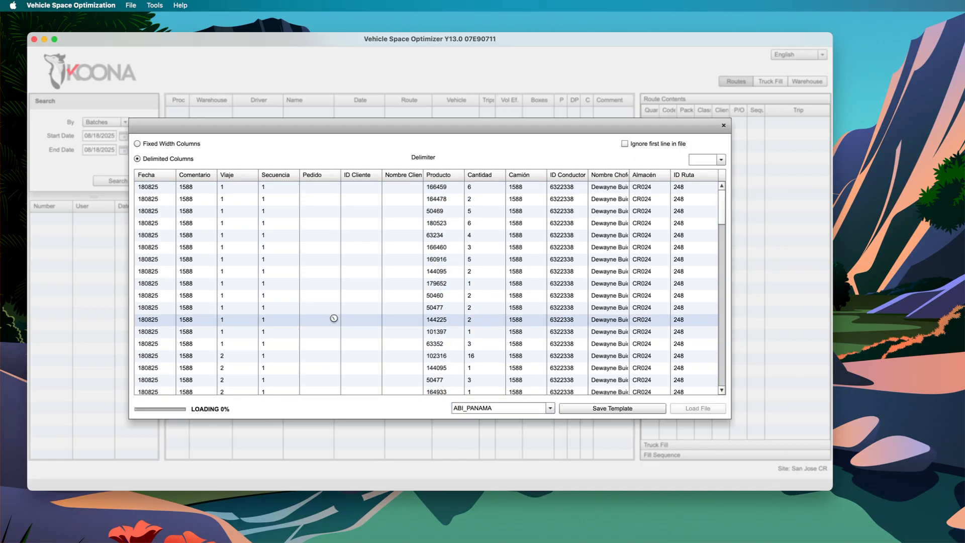
scroll(213, 319, down, 6)
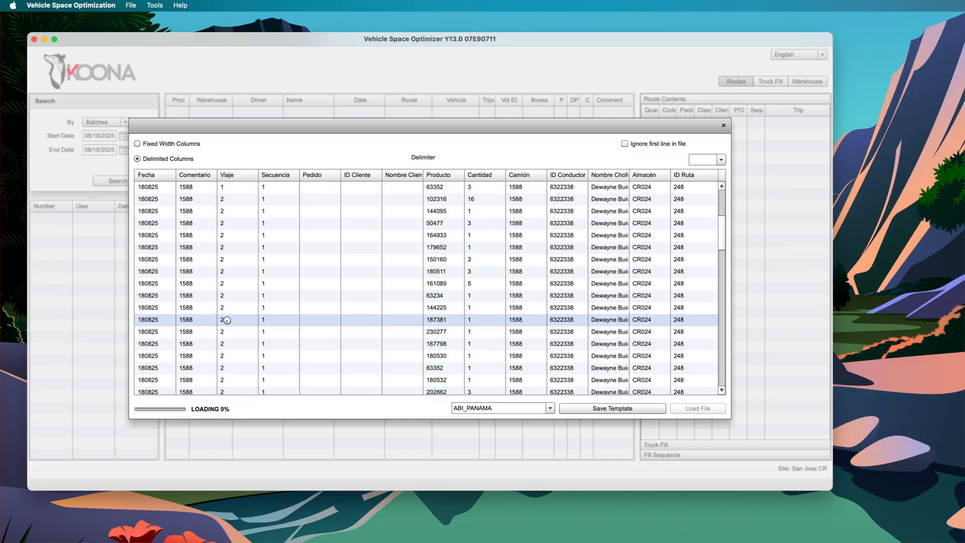
scroll(212, 319, down, 10)
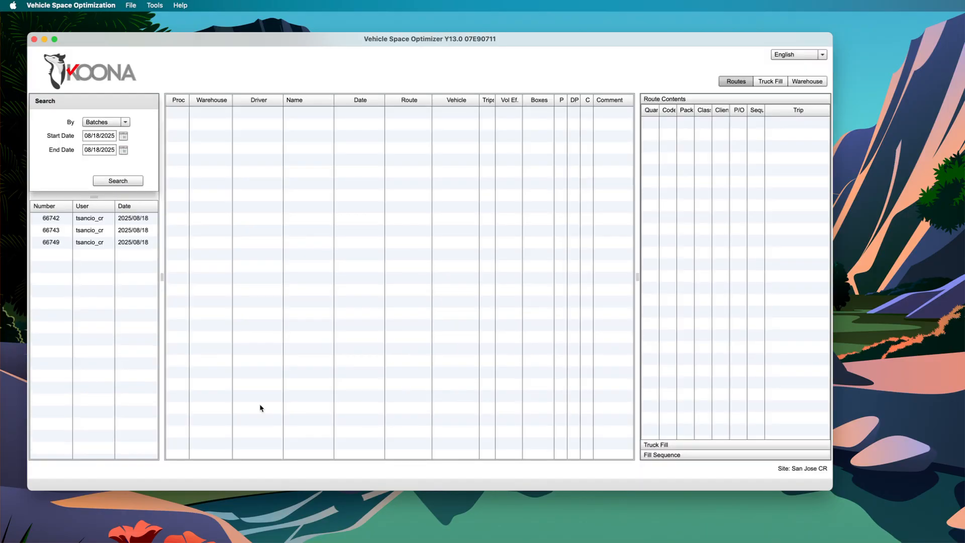
Display the contents of route 248 in batch 66749, widening the Trips and Code columns and enlarging the window
click(62, 244)
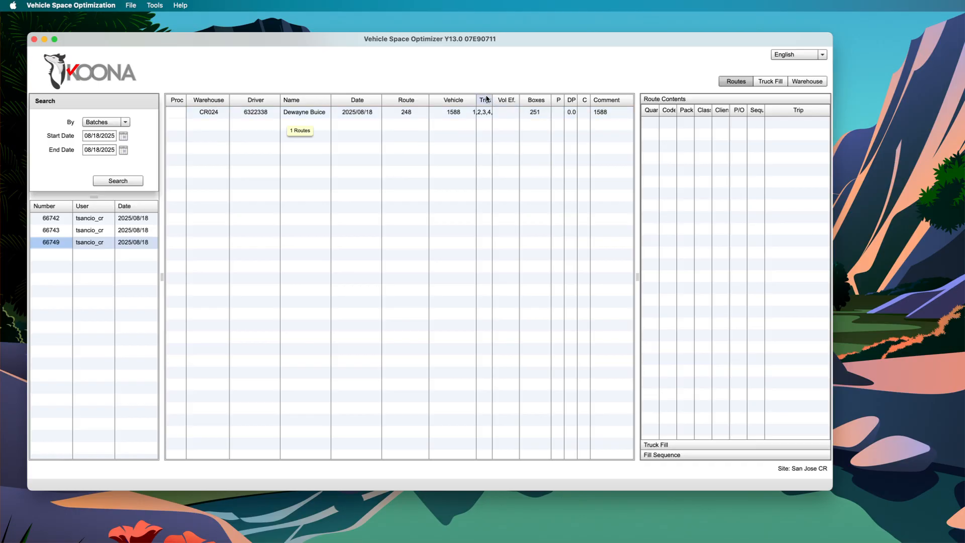
drag(485, 98, 506, 101)
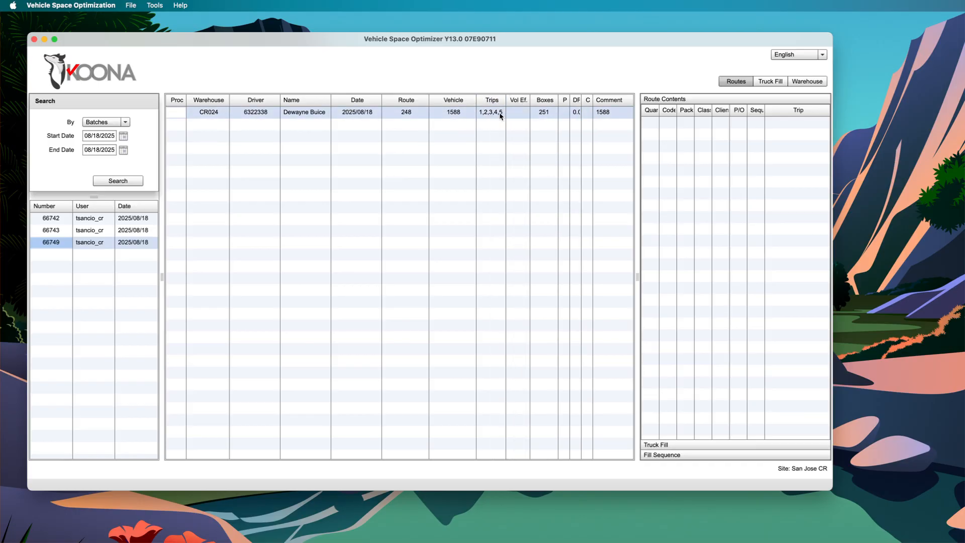
click(397, 111)
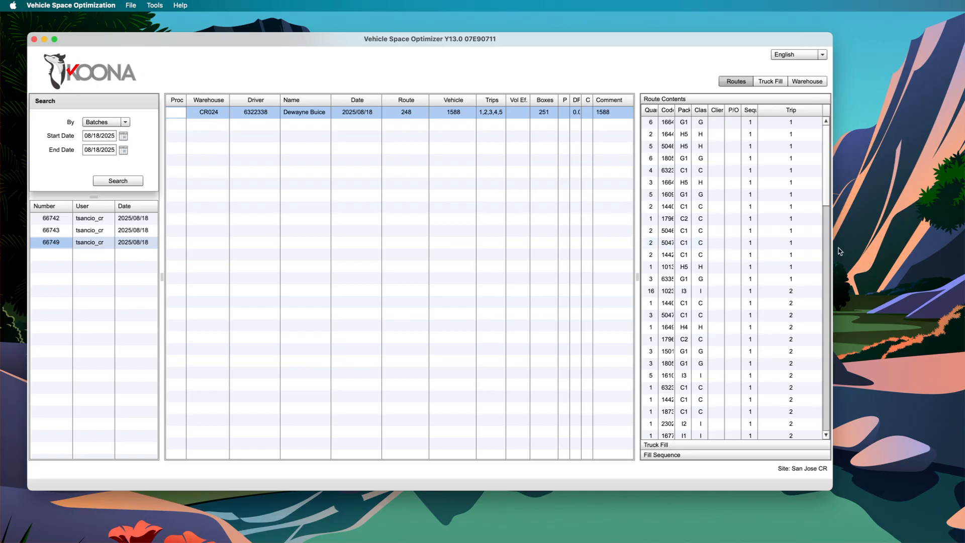
drag(829, 484, 930, 523)
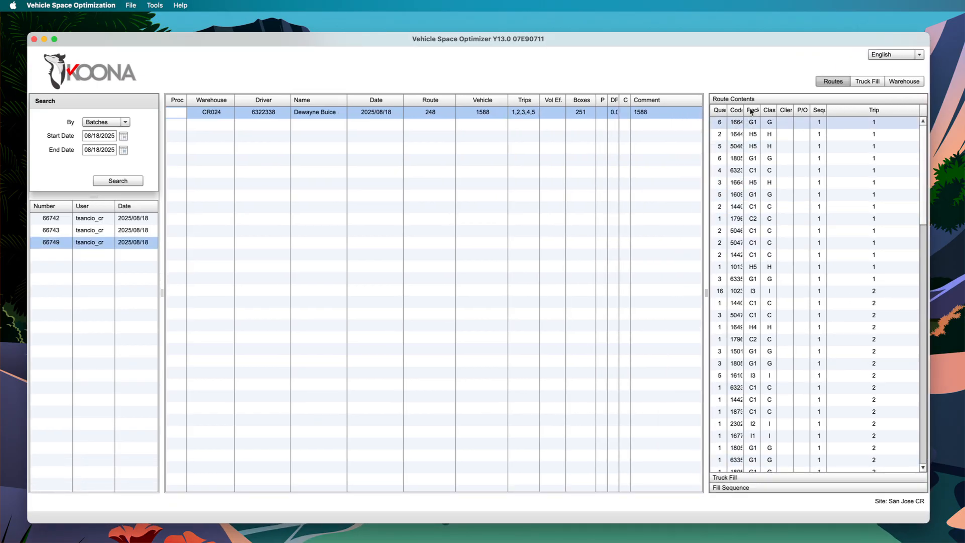
drag(744, 111, 754, 110)
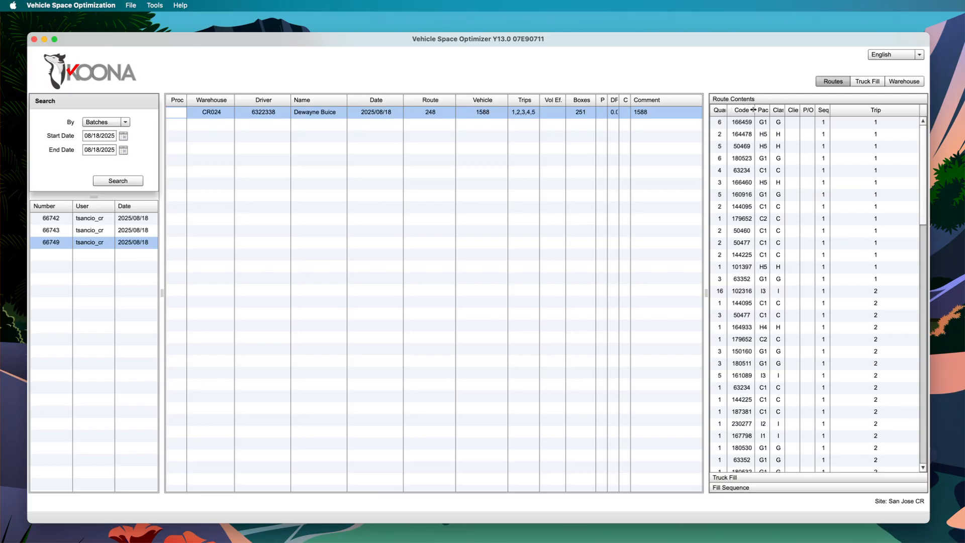
Examine the products listed for trips 1 through 5 in the contents of route 248
click(760, 136)
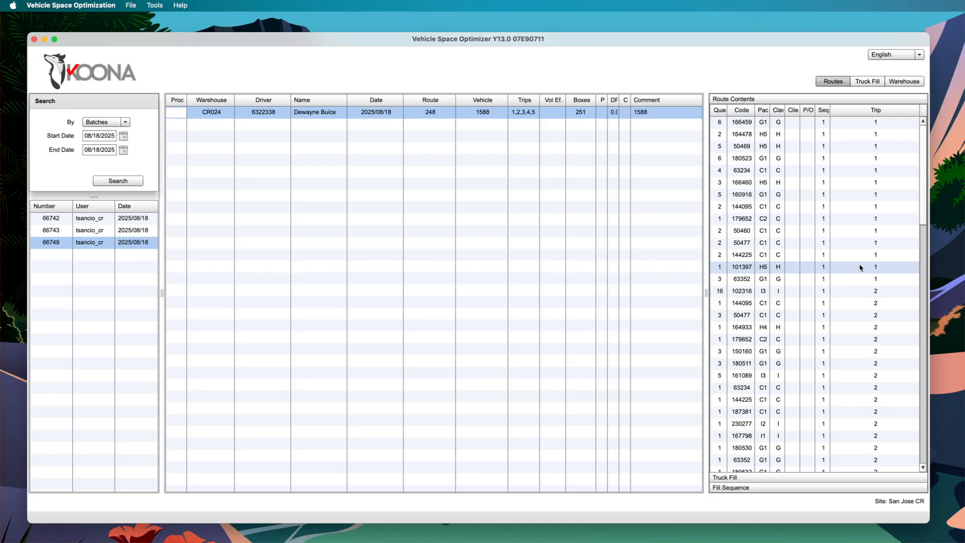
click(859, 278)
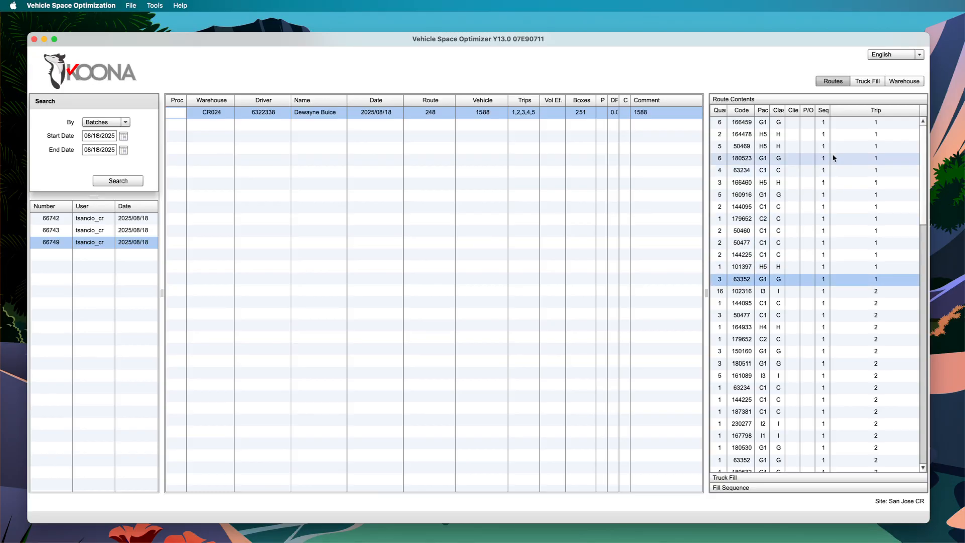
shift+click(838, 125)
scroll(823, 245, down, 4)
click(830, 259)
click(836, 329)
scroll(839, 342, down, 10)
scroll(844, 369, down, 10)
click(824, 400)
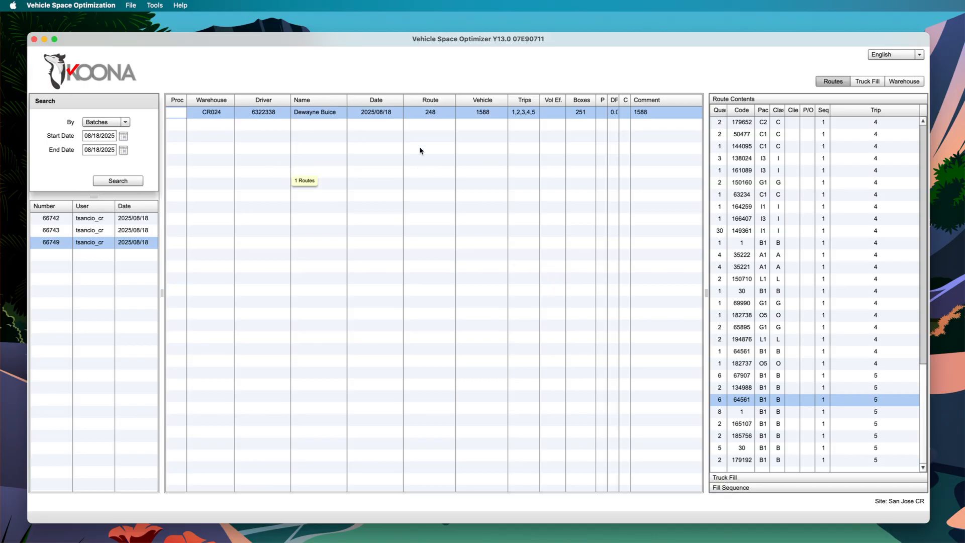
Split the routes of batch 66749 by trip
right_click(387, 116)
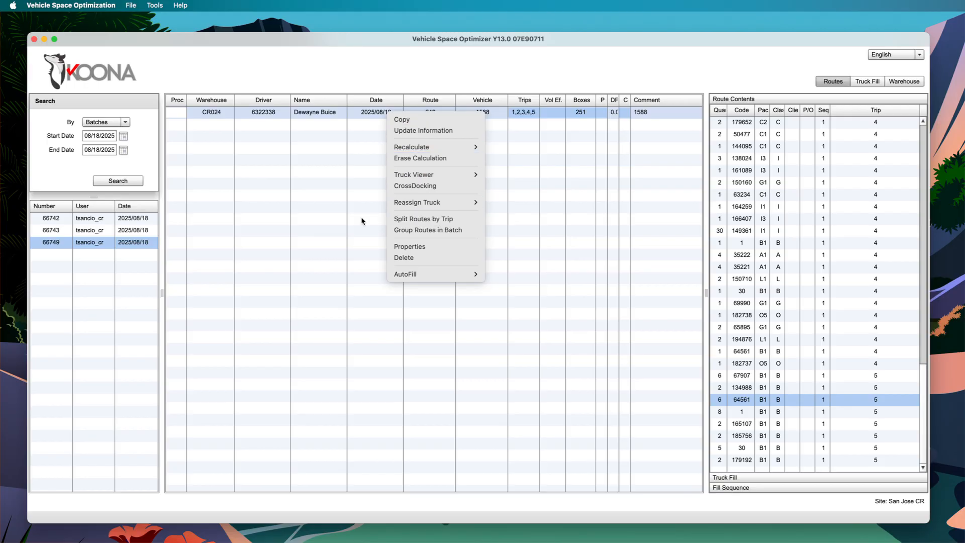
click(294, 231)
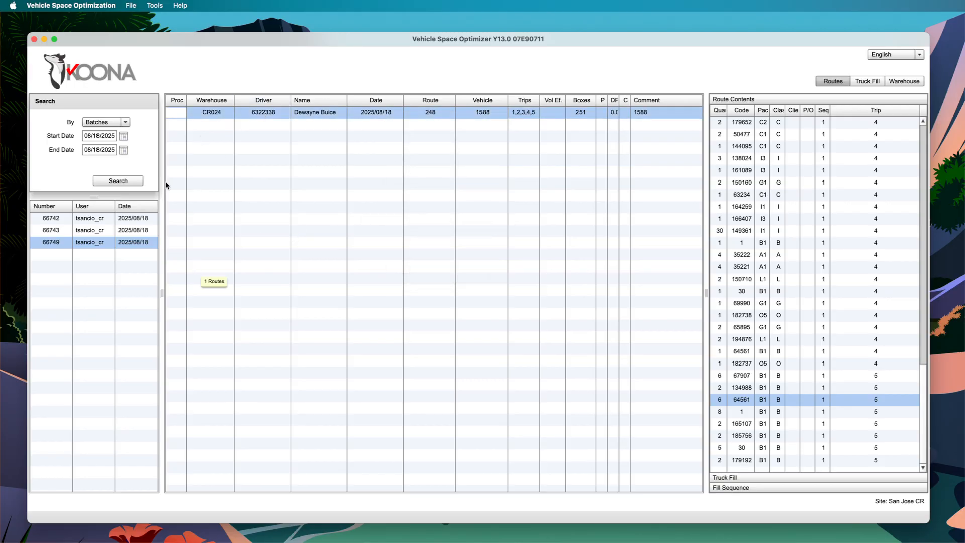
right_click(104, 244)
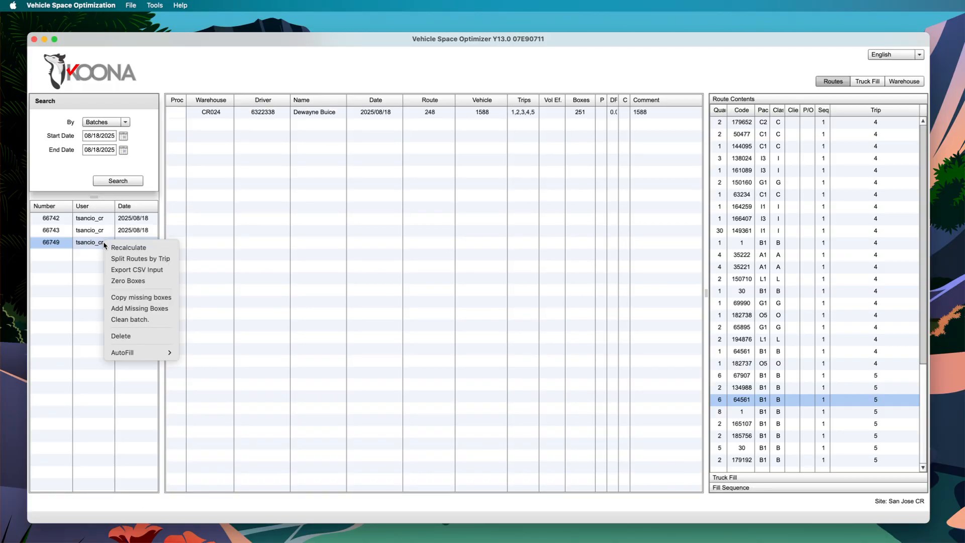
click(136, 259)
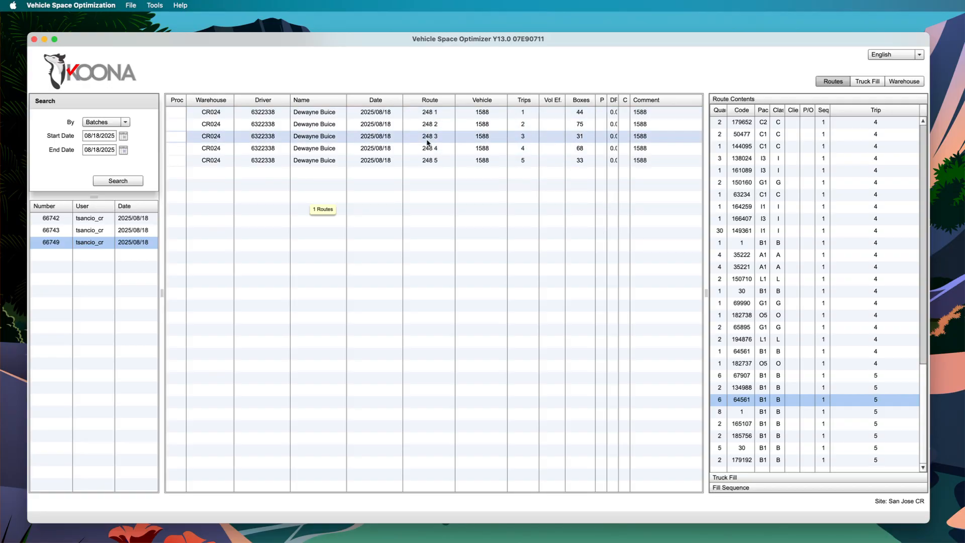
Review the contents of each split route, from 248 1 through 248 5
click(405, 114)
drag(406, 116, 408, 127)
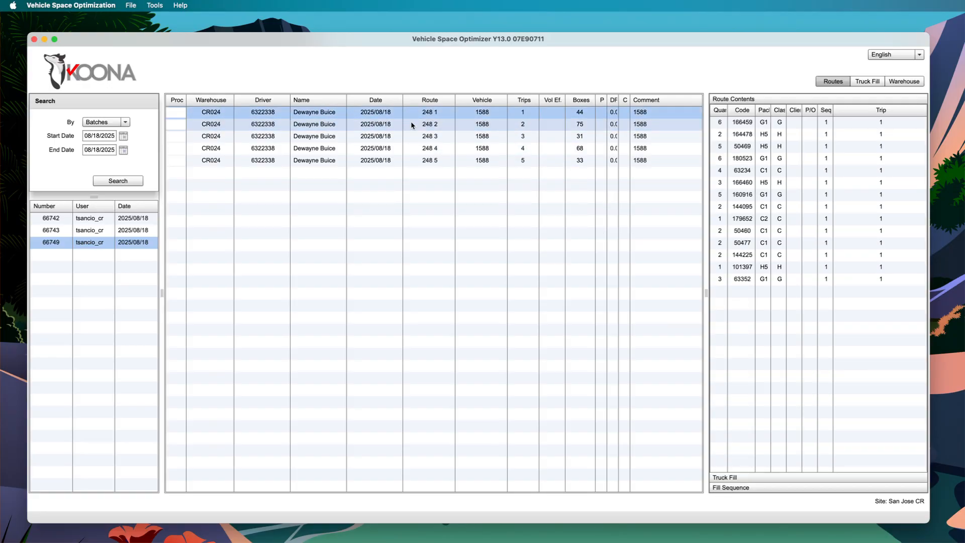
click(410, 121)
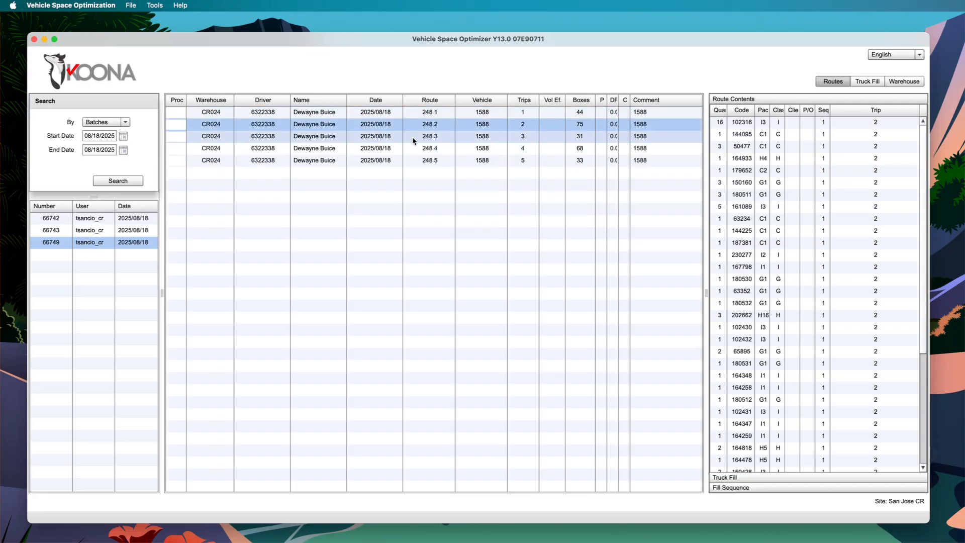
click(416, 136)
click(415, 148)
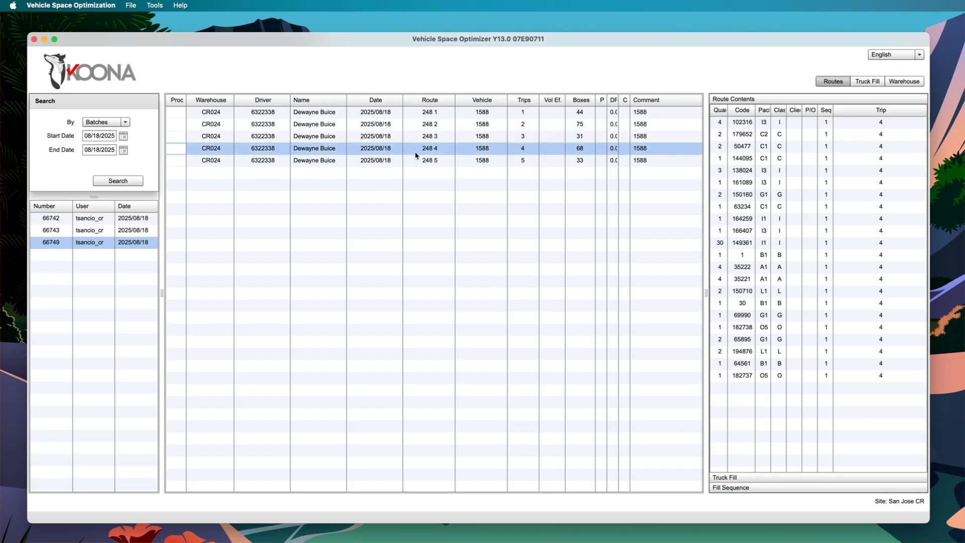
click(414, 161)
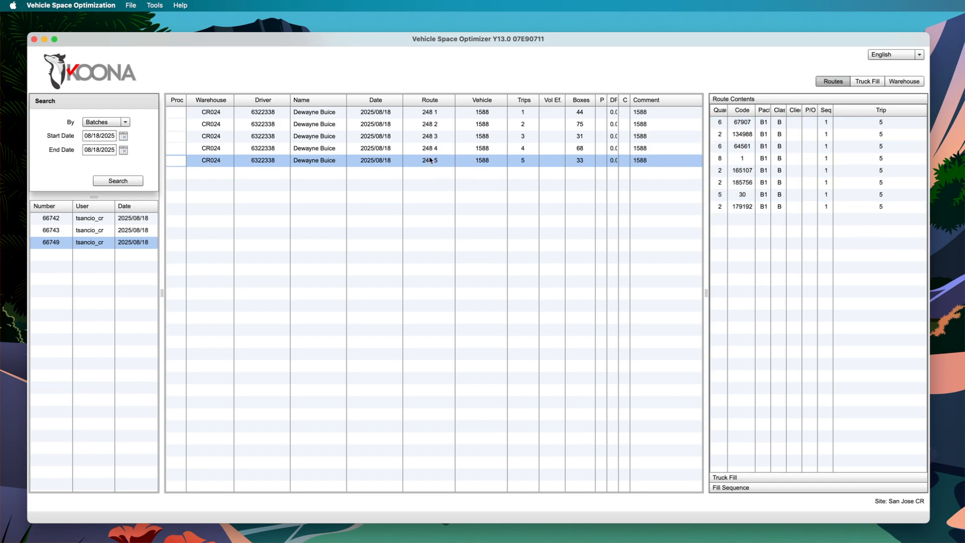
Select all five split routes, 248 1 through 248 5, and recalculate them
click(385, 111)
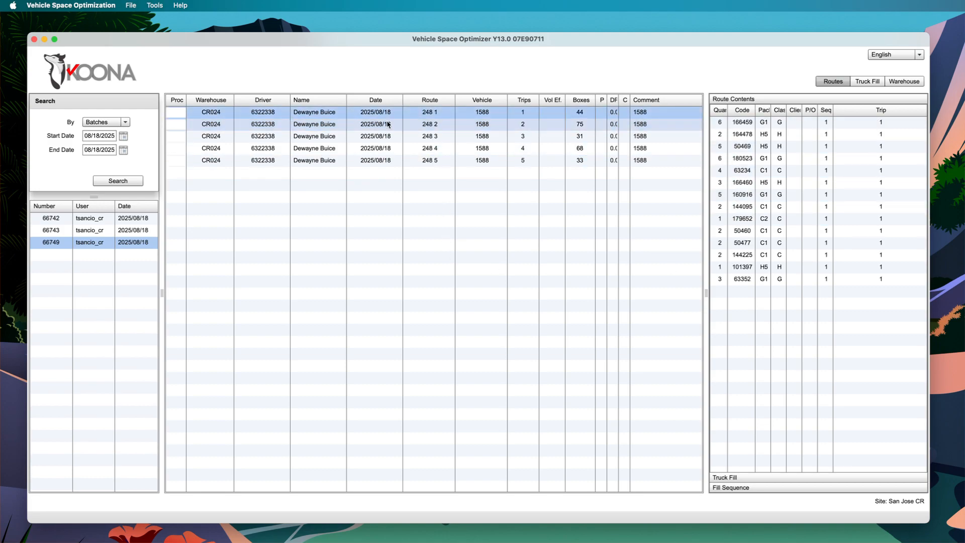
shift+click(382, 160)
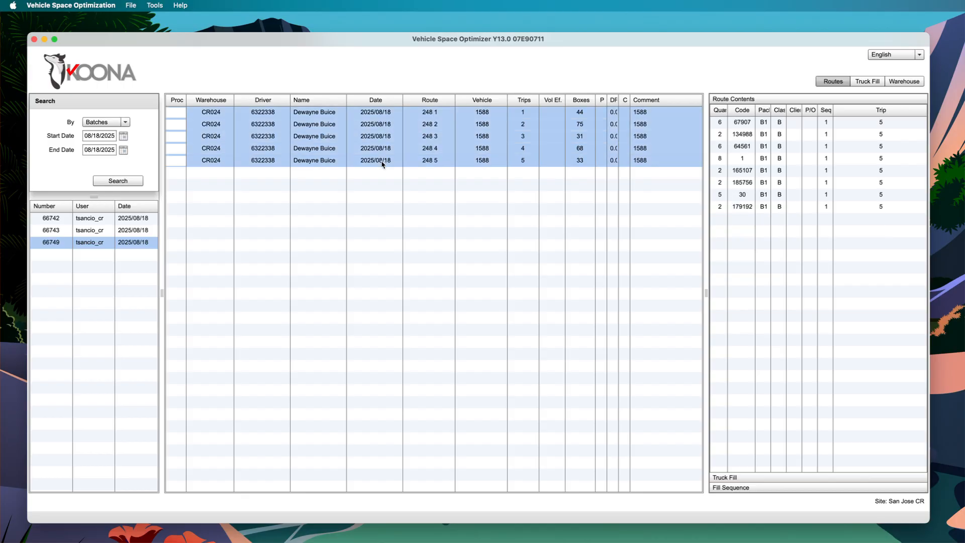
right_click(306, 142)
mouse_move(382, 174)
click(448, 176)
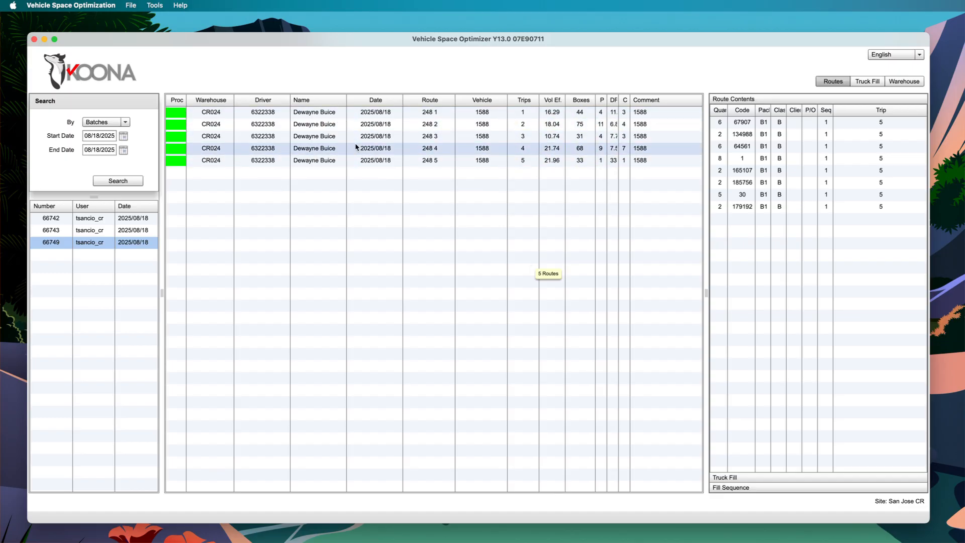
Select all five split routes, 248 1 through 248 5, and erase their calculations
click(388, 114)
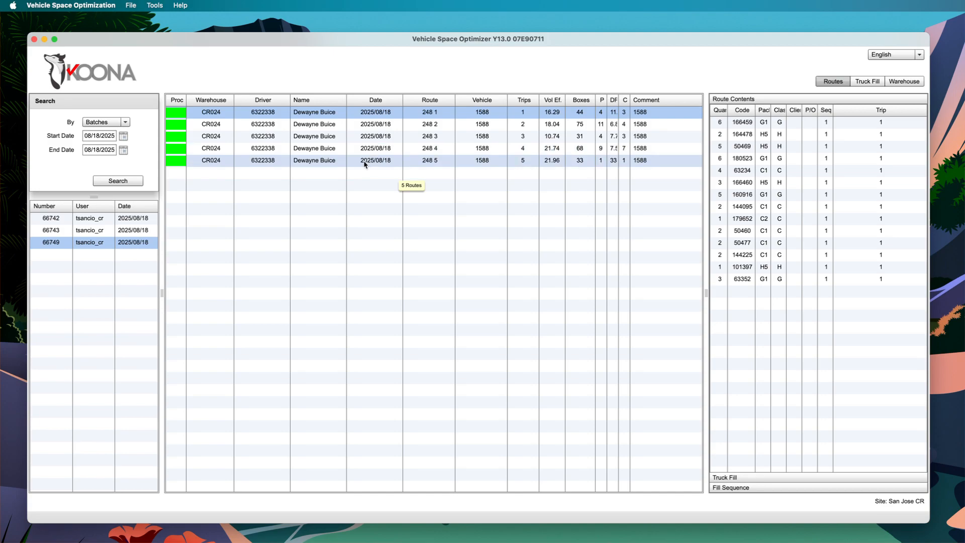
shift+click(336, 161)
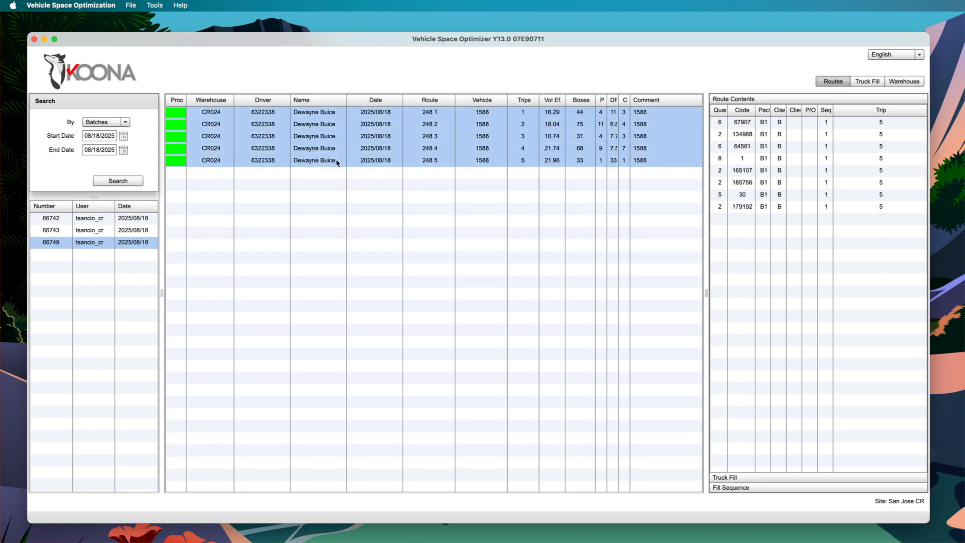
right_click(328, 134)
click(364, 176)
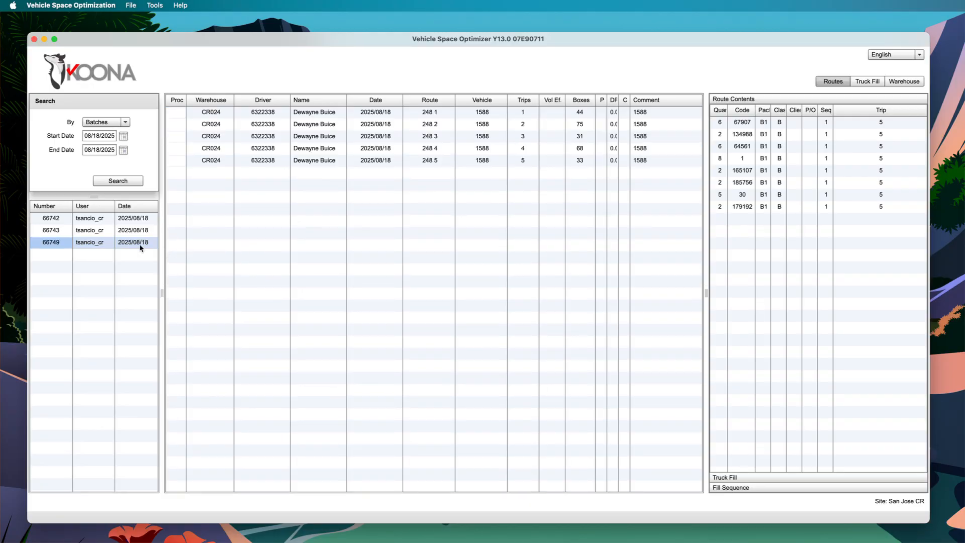
Delete batch 66749 from the batch list
right_click(139, 245)
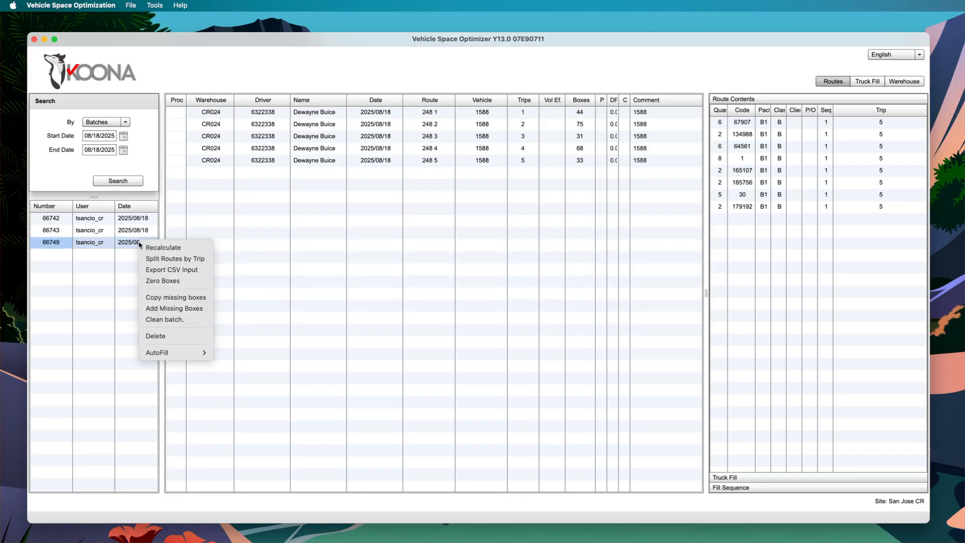
click(182, 340)
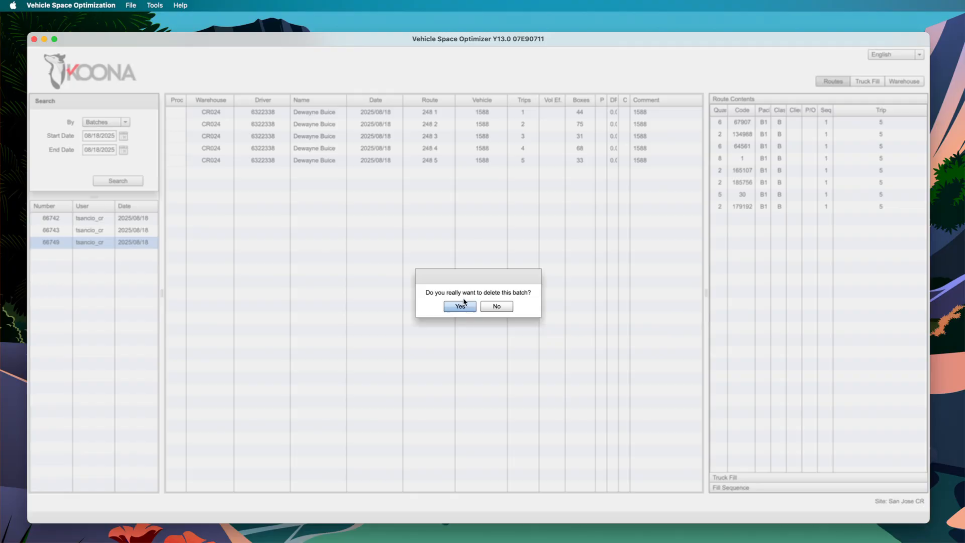
click(459, 306)
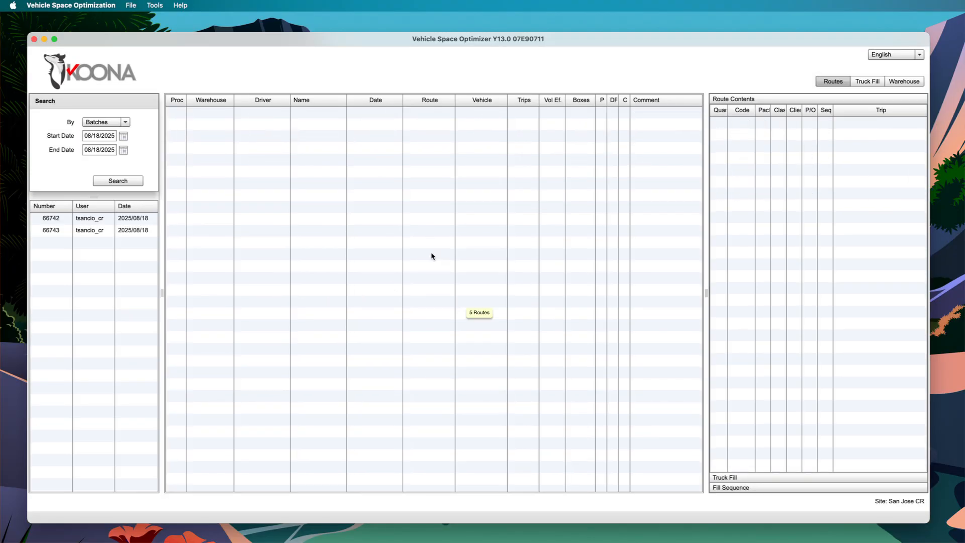
Load a route batch with the ABI_PANAMA template from the file batch 66743 input 1 and 2.csv in the Florida Debugging folder
click(130, 6)
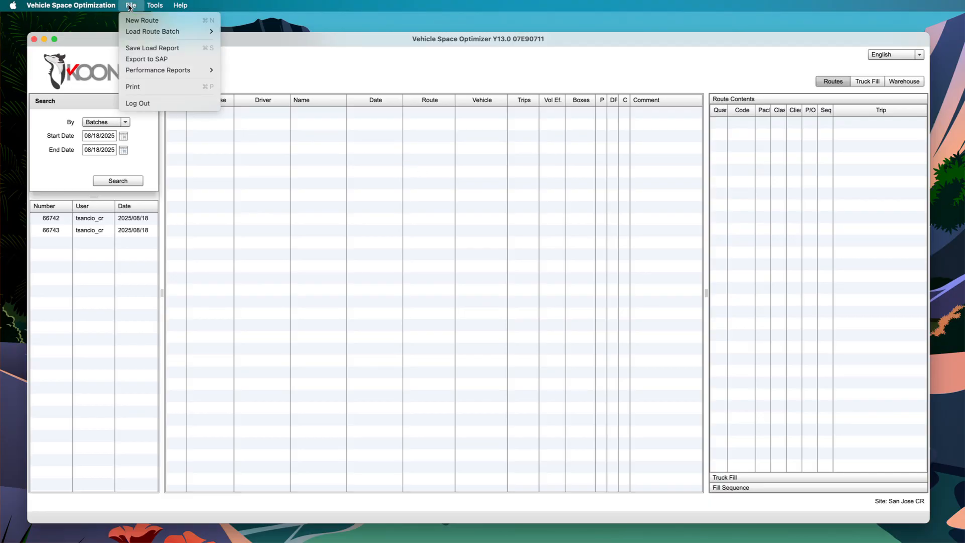
mouse_move(155, 36)
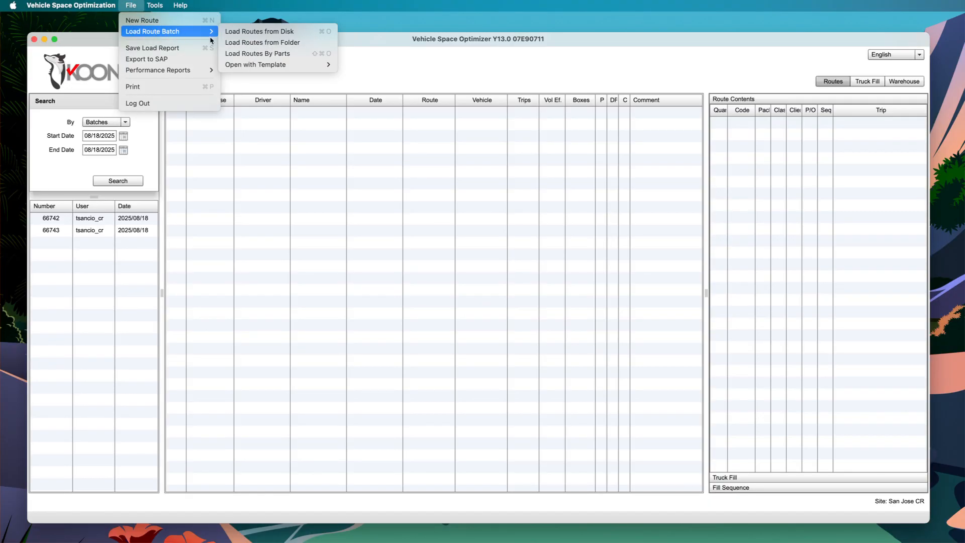
mouse_move(290, 66)
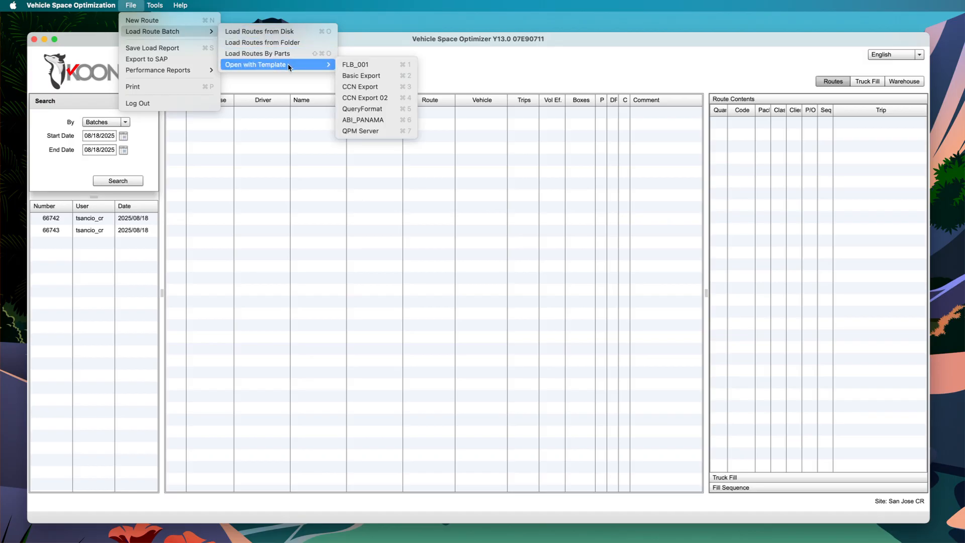
click(382, 120)
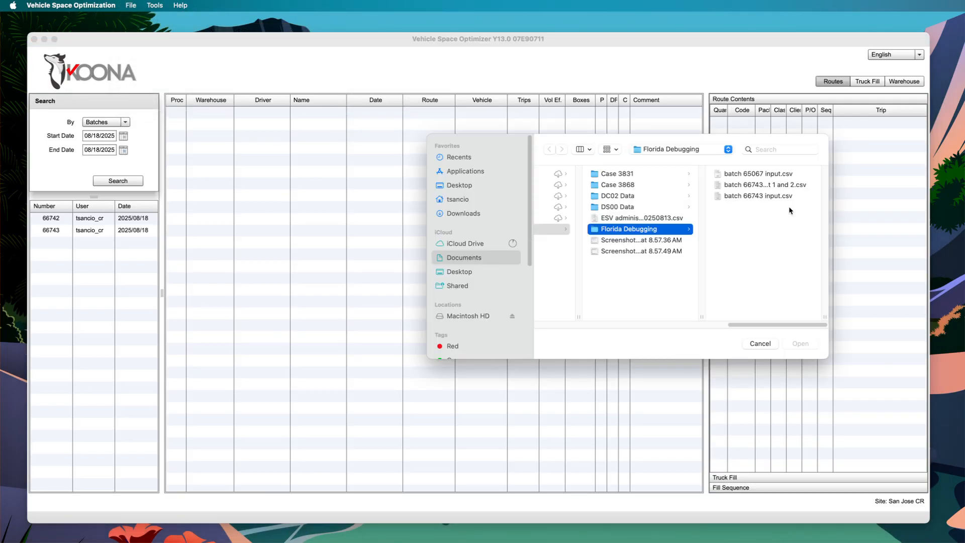
click(757, 185)
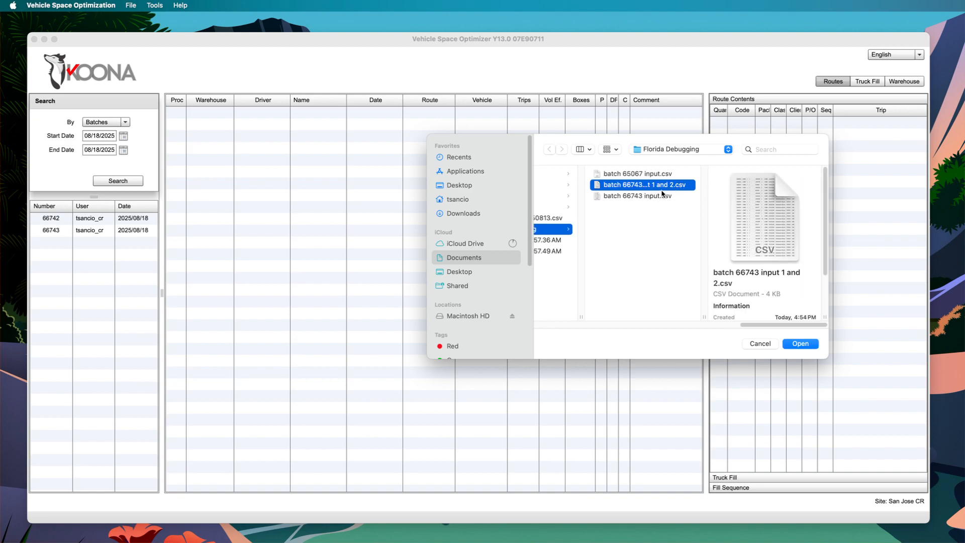
click(802, 345)
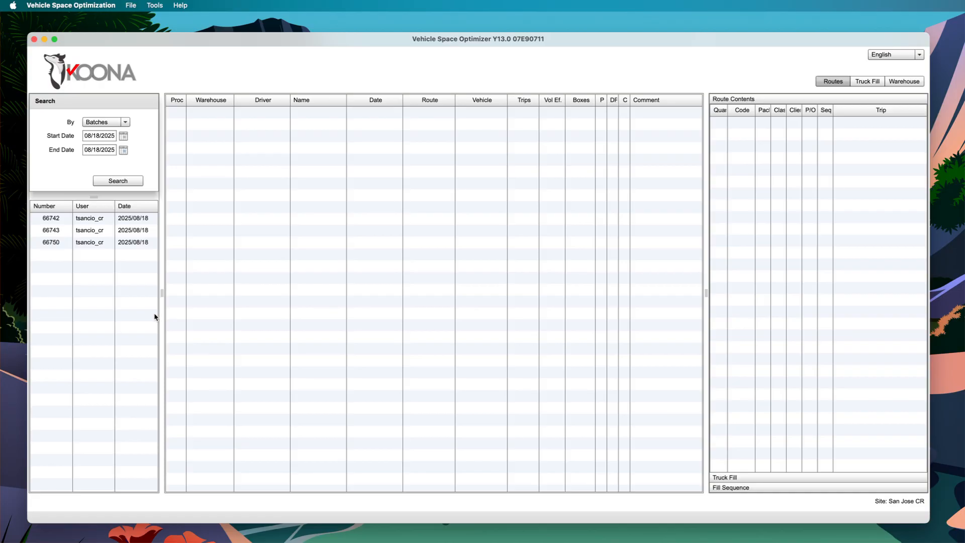
Review the contents of route 248 in batch 66750 and split the batch's routes by trip
click(101, 245)
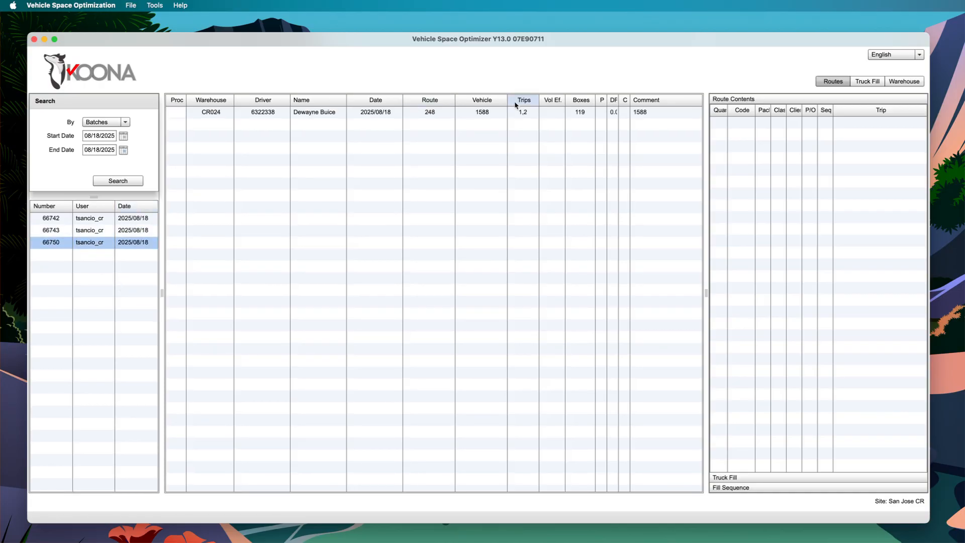
click(507, 112)
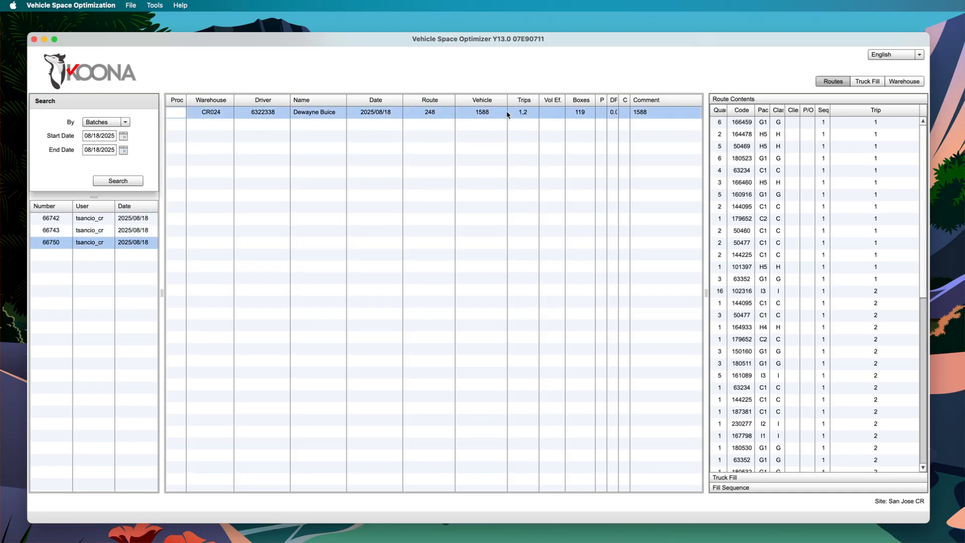
scroll(856, 233, down, 10)
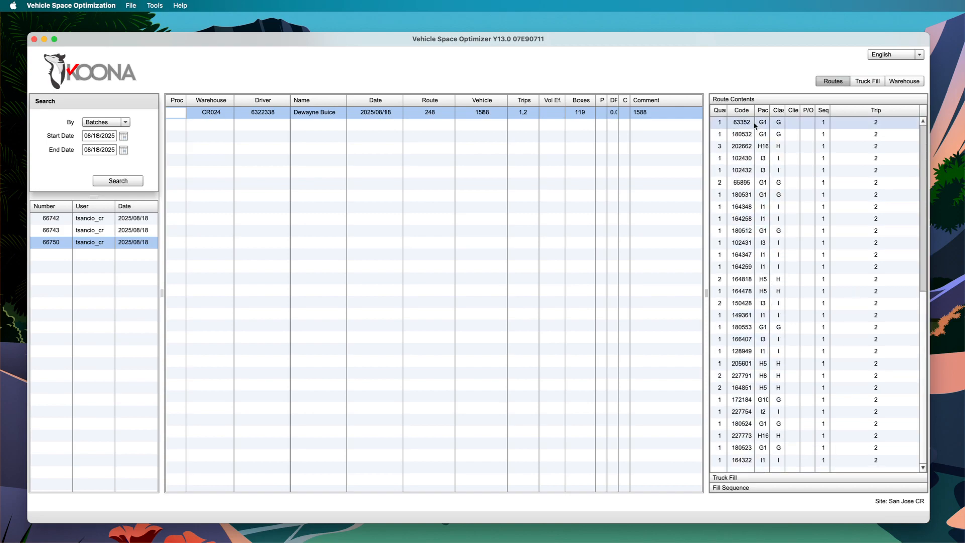
right_click(115, 243)
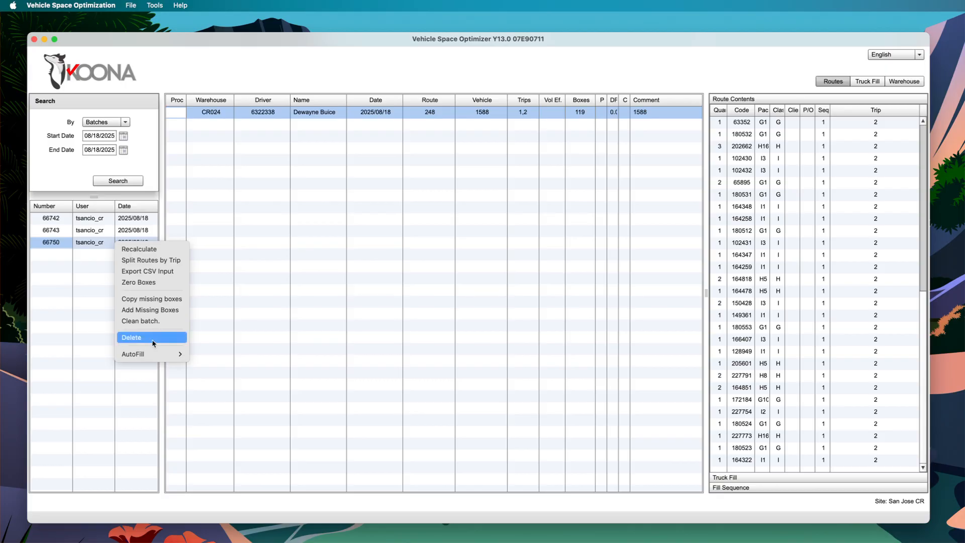
click(154, 259)
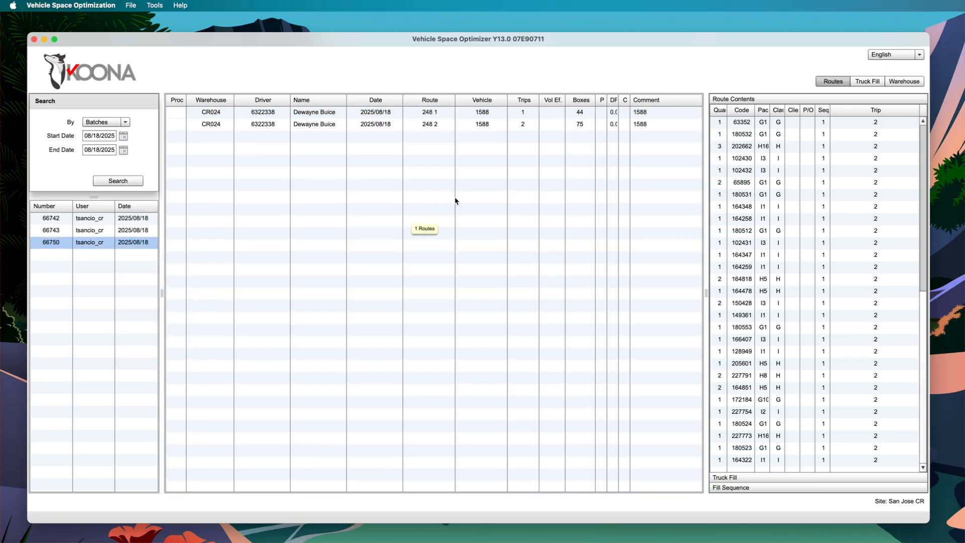
Select both split routes, 248 1 and 248 2, and recalculate them
click(407, 120)
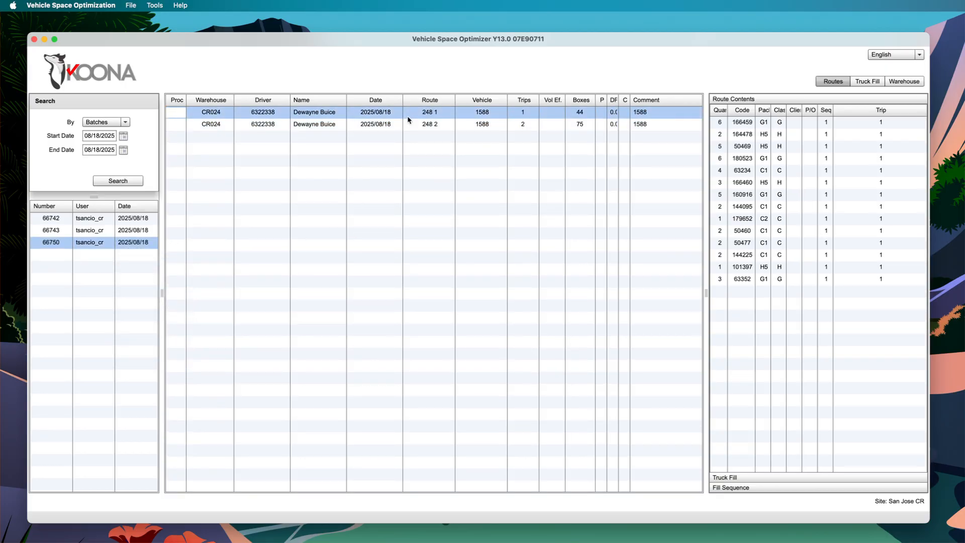
key(shift+Down)
right_click(408, 119)
click(407, 120)
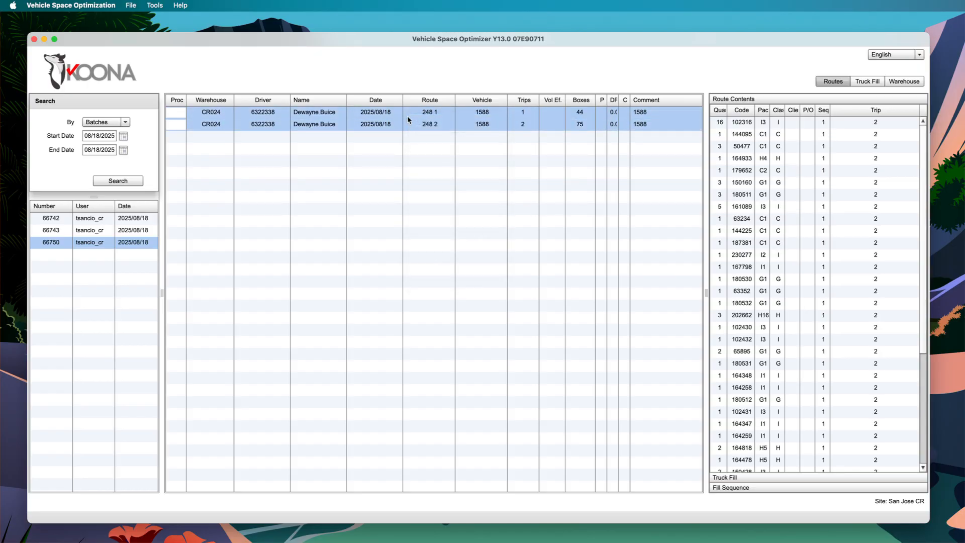
right_click(407, 119)
click(408, 119)
right_click(442, 121)
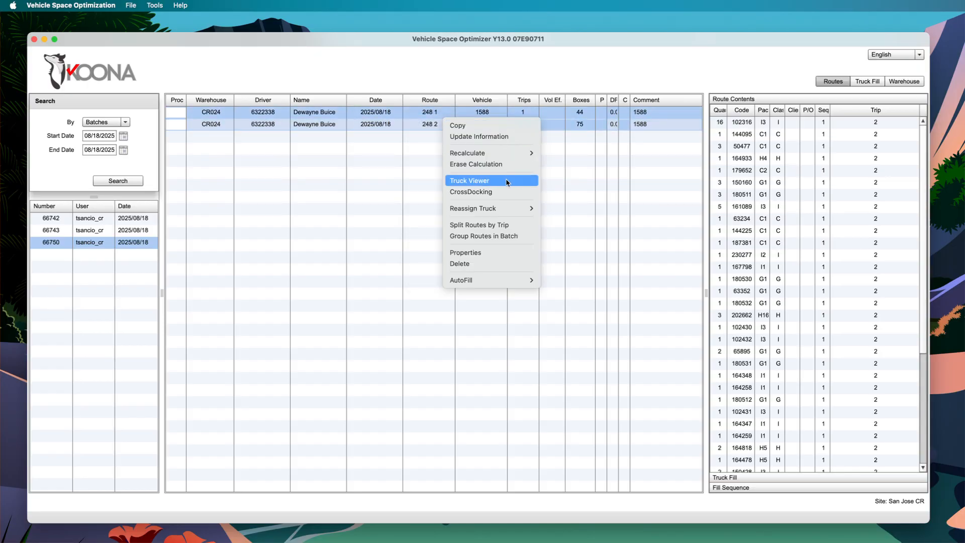
mouse_move(518, 153)
click(578, 153)
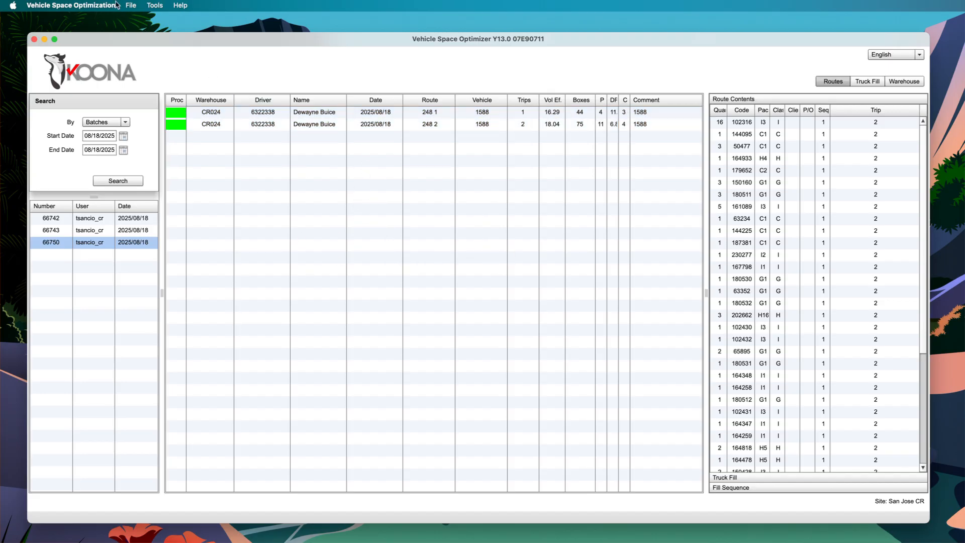
Load a route batch with the ABI_PANAMA template from the file batch 66743 input.csv in the Florida Debugging folder
click(131, 5)
mouse_move(149, 33)
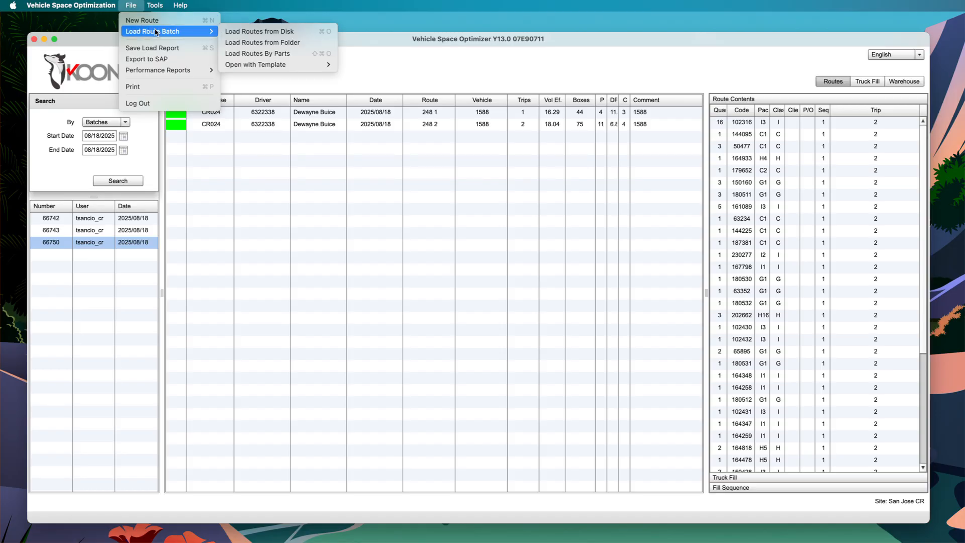
mouse_move(272, 66)
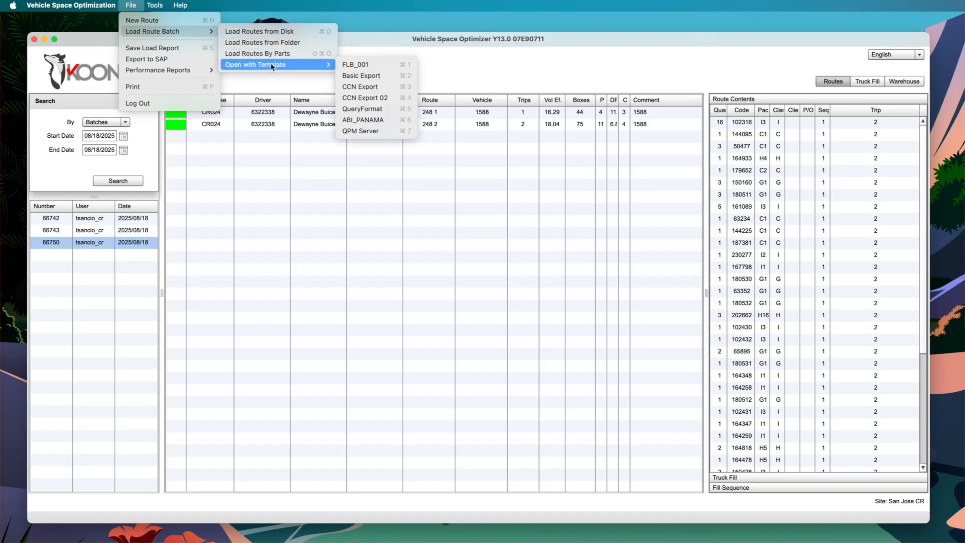
click(390, 121)
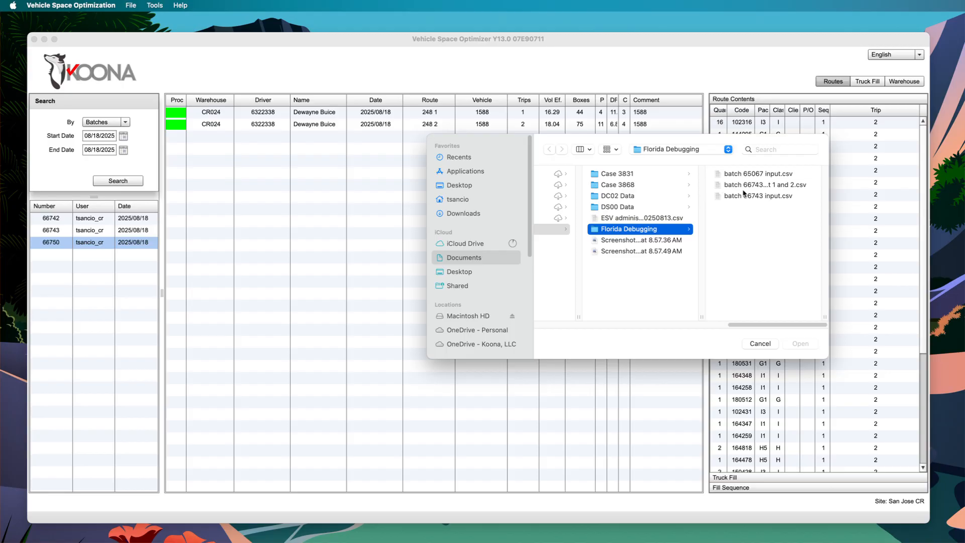
click(743, 196)
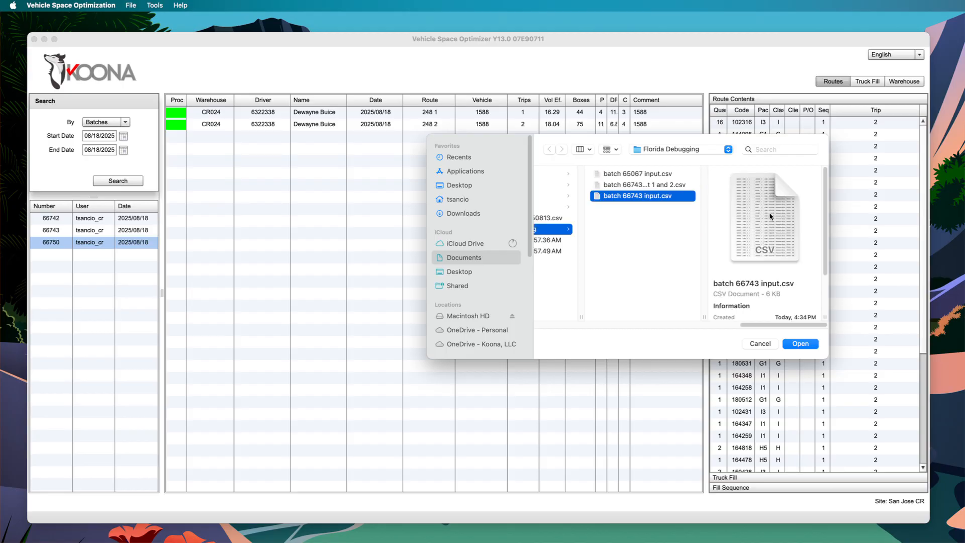
click(800, 343)
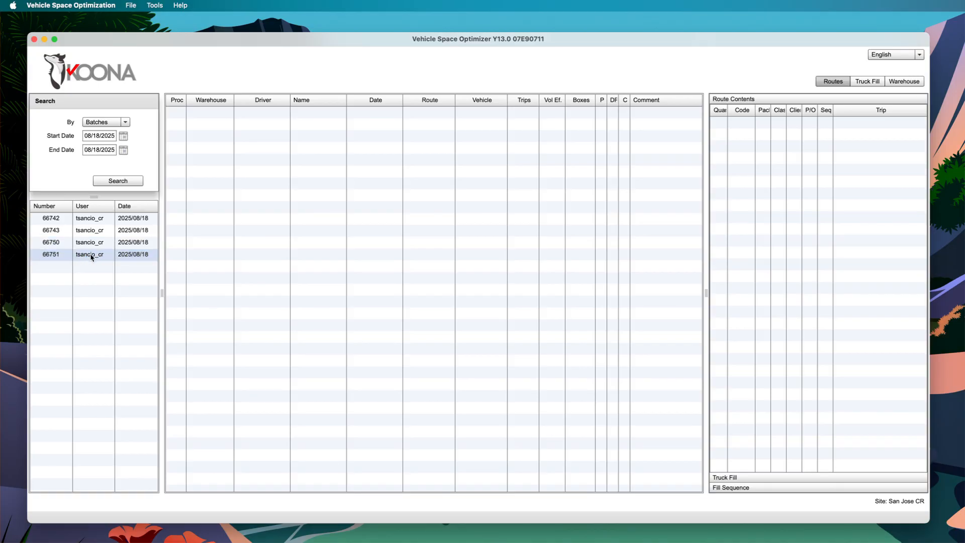
Open batch 66751, show the contents of the unsplit route 248, and split the batch's routes by trip
click(93, 256)
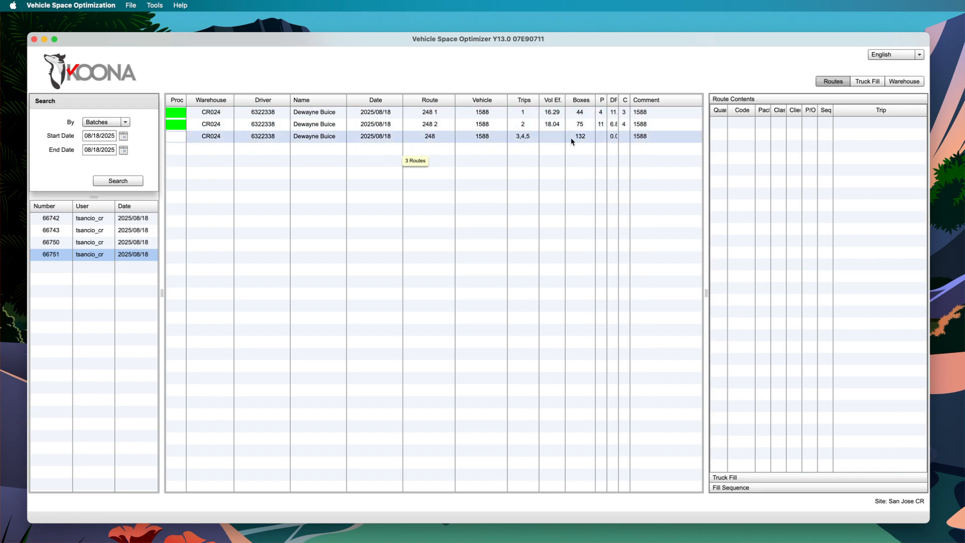
click(509, 136)
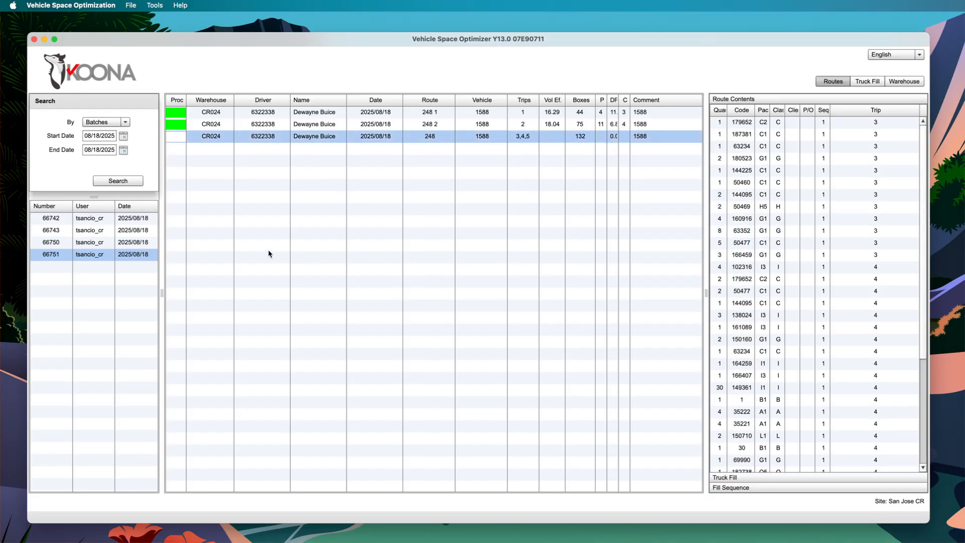
right_click(120, 255)
click(139, 270)
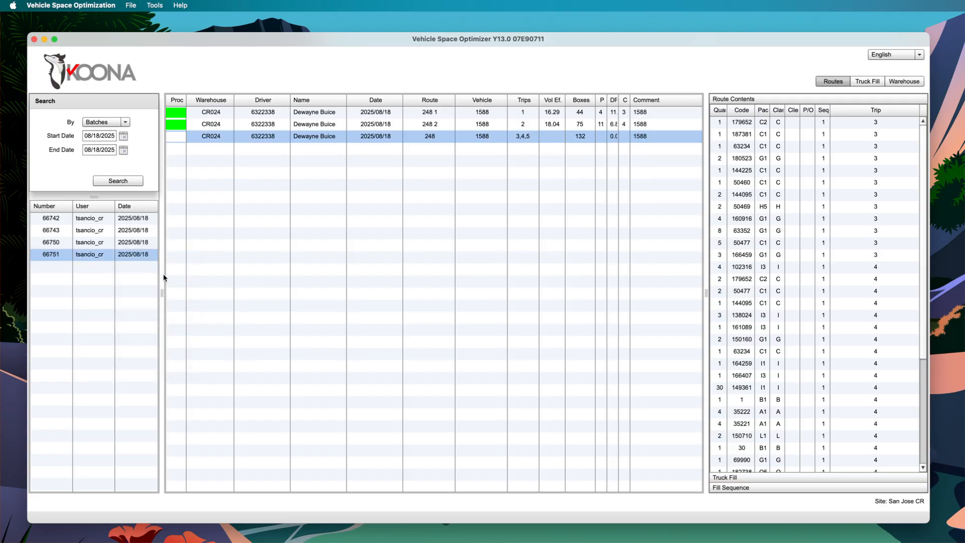